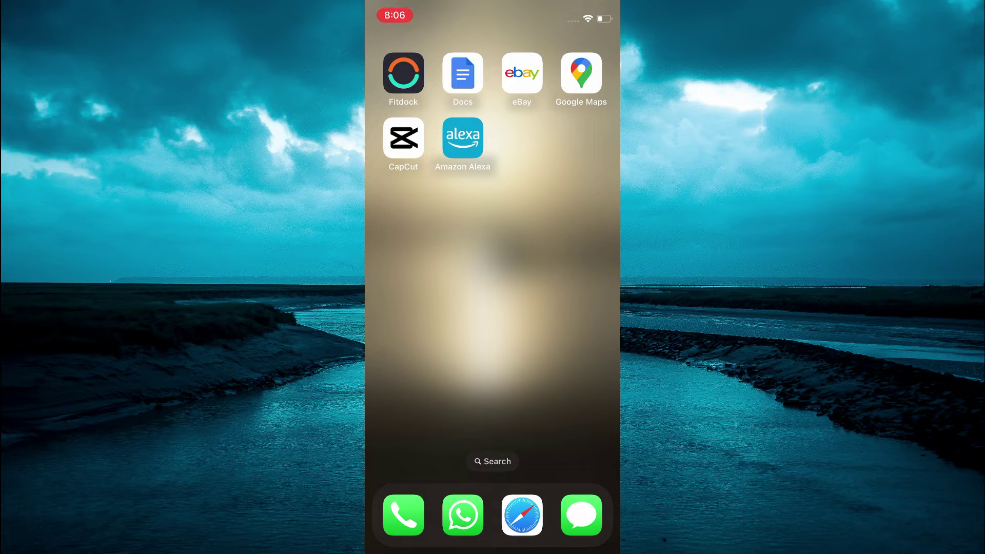
# Step: Launch Amazon Alexa and go to the Devices section listing groups like Sitting Room
pyautogui.click(463, 138)
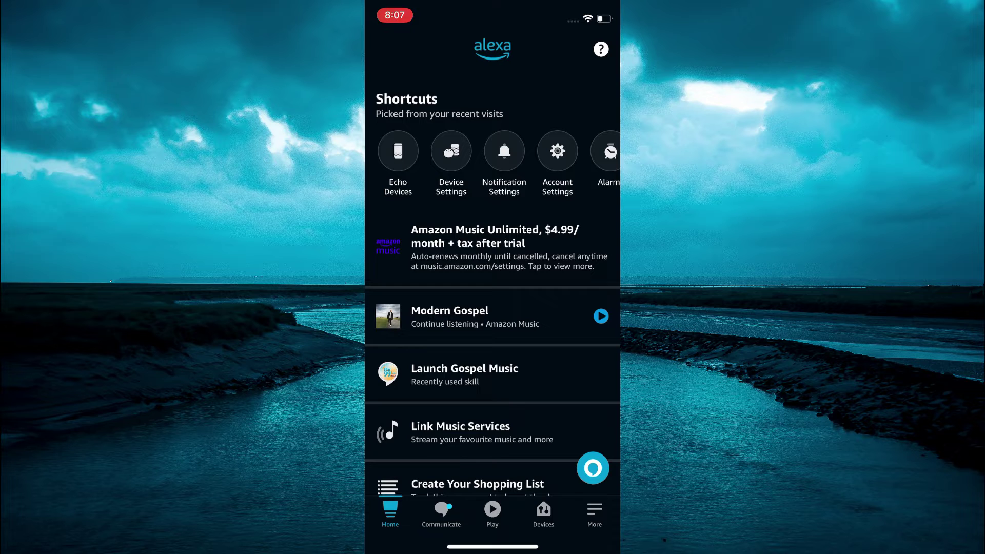
pyautogui.click(543, 515)
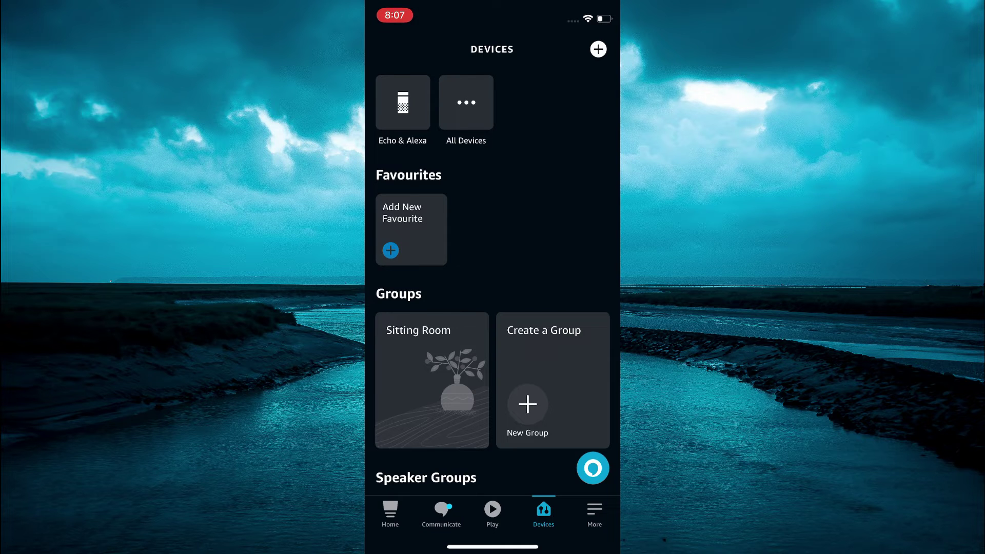
# Step: Open Echo & Alexa and select the Echo Dot in Sitting Room
pyautogui.click(402, 107)
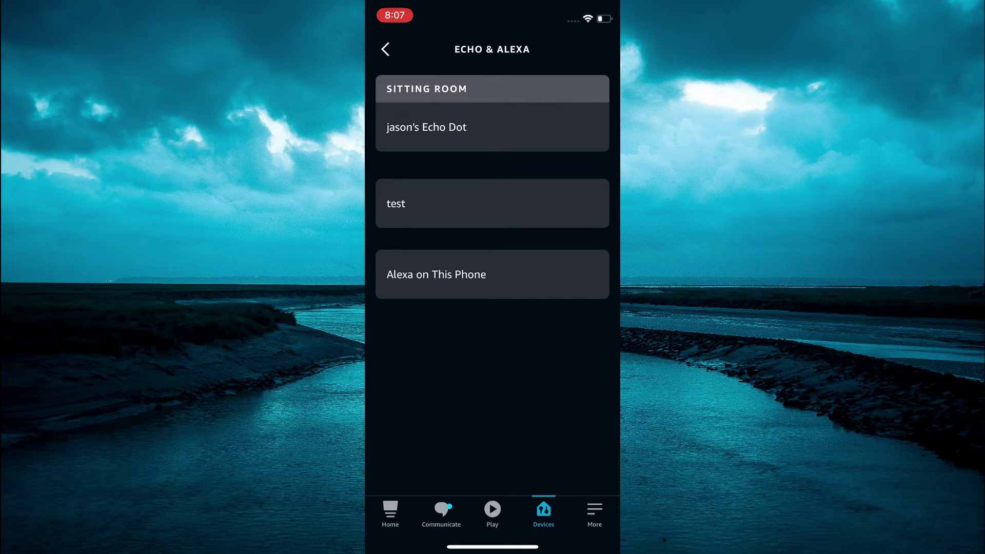
pyautogui.click(426, 127)
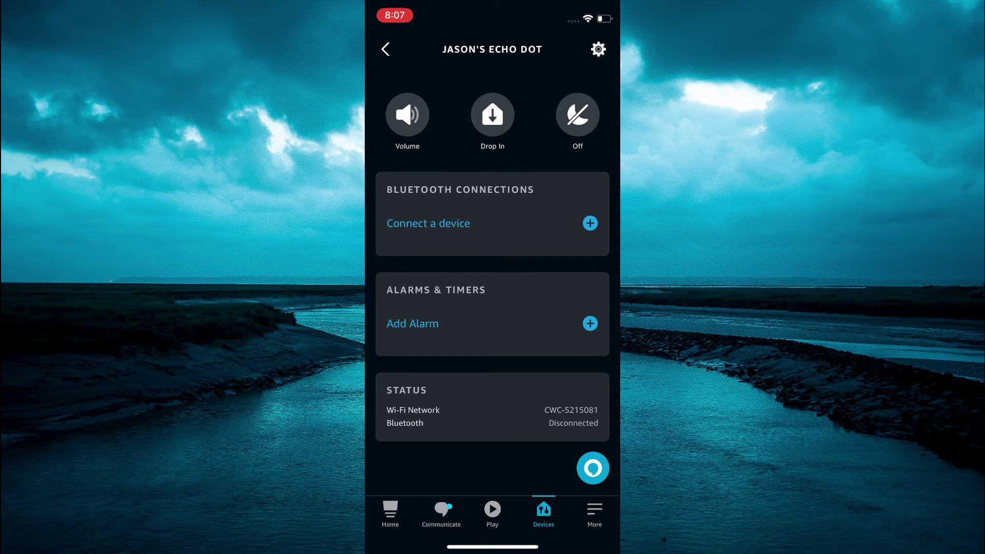
# Step: Open the Echo Dot's Device Settings with Tap Gestures and Do Not Disturb options
pyautogui.click(598, 49)
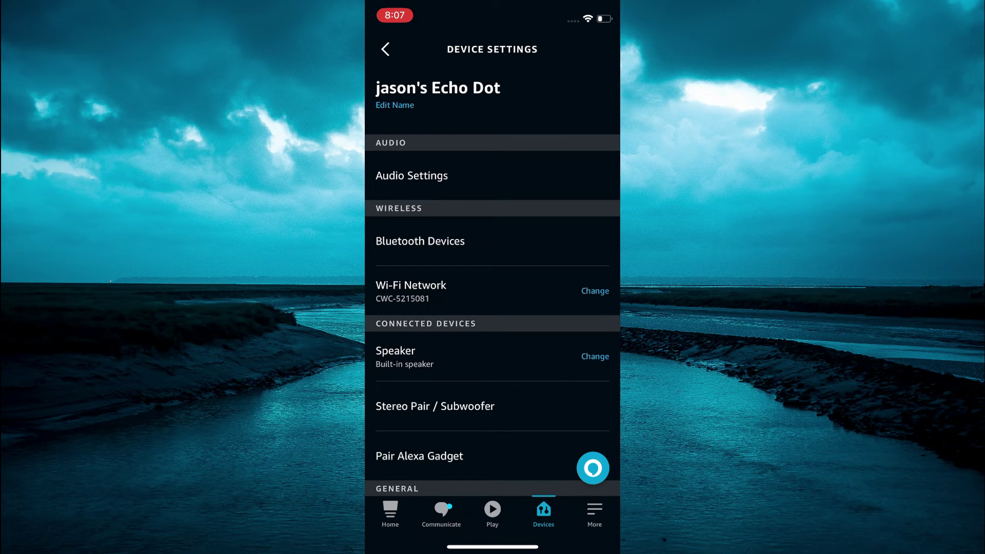
pyautogui.scroll(-1, 492, 307)
pyautogui.scroll(-5, 493, 308)
pyautogui.scroll(-2, 492, 308)
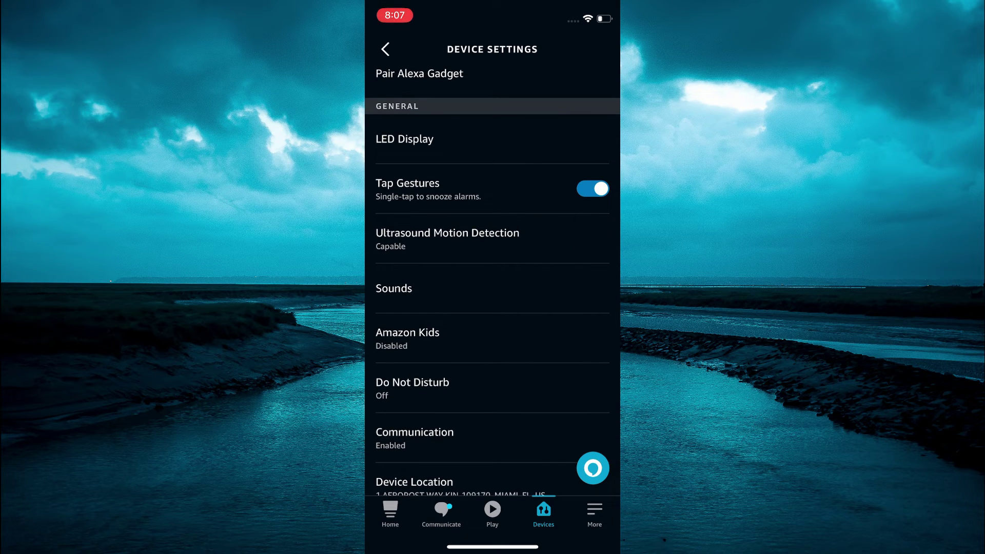
pyautogui.click(406, 138)
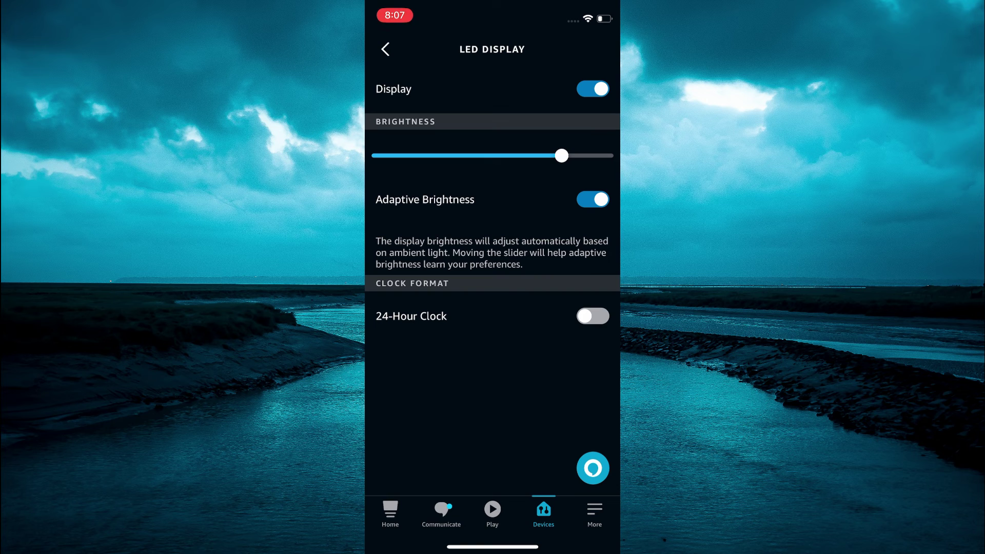
# Step: Switch on the 24-Hour Clock toggle under Clock Format
pyautogui.click(592, 316)
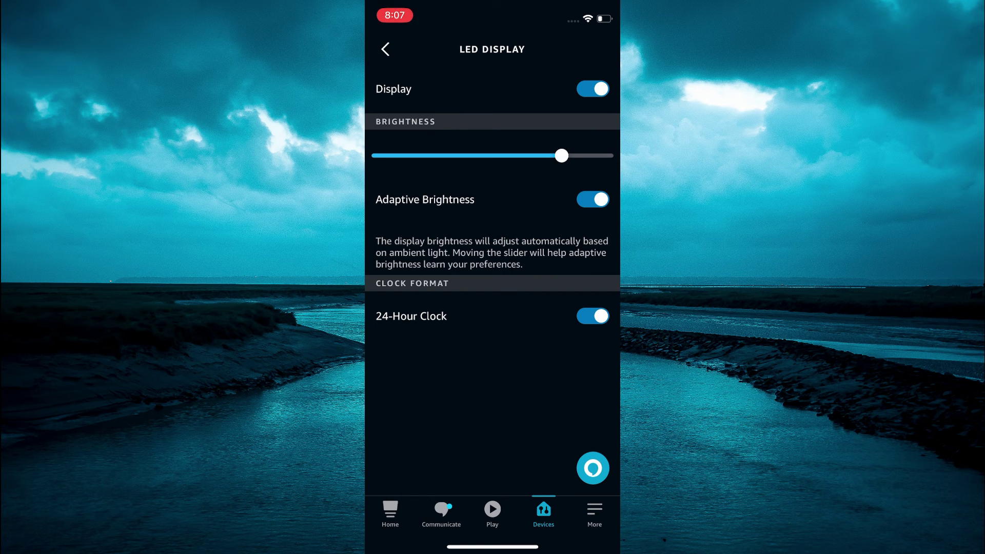